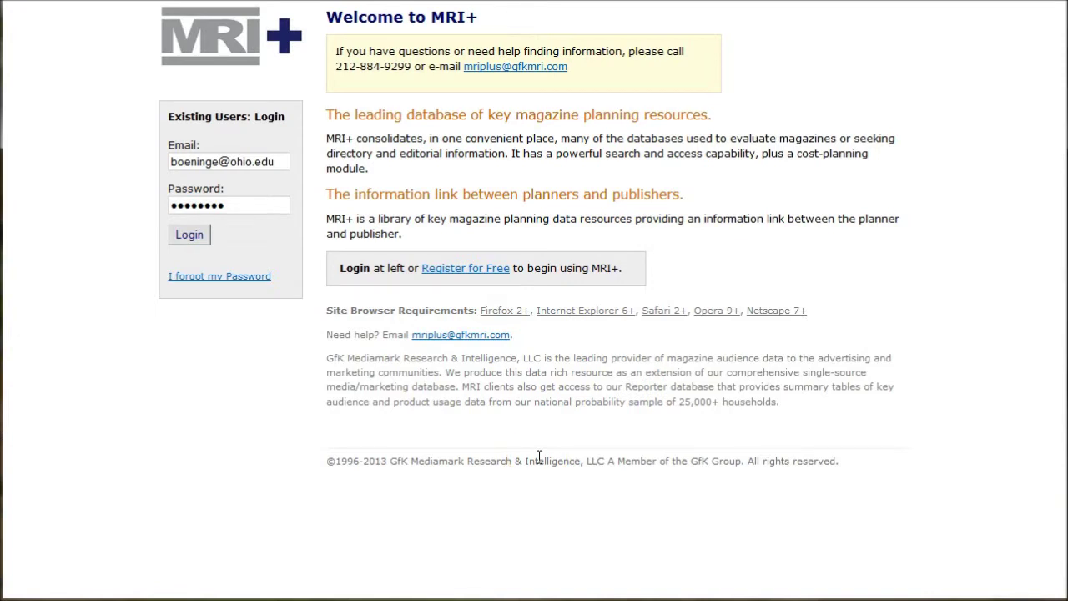
# - Log in to the existing MRI+ account with its email and password
pyautogui.click(467, 280)
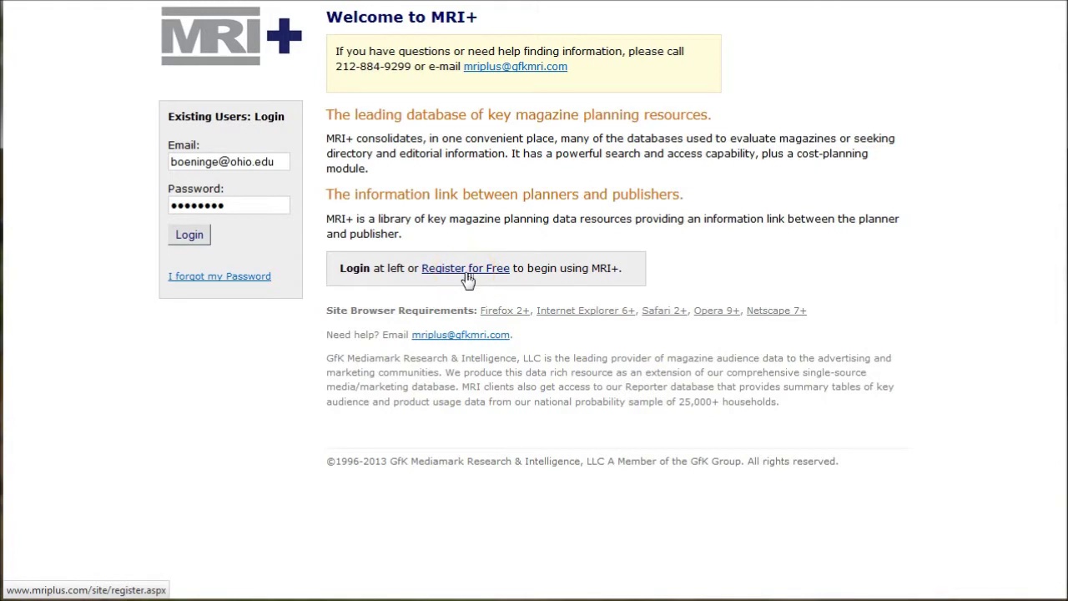
pyautogui.click(190, 236)
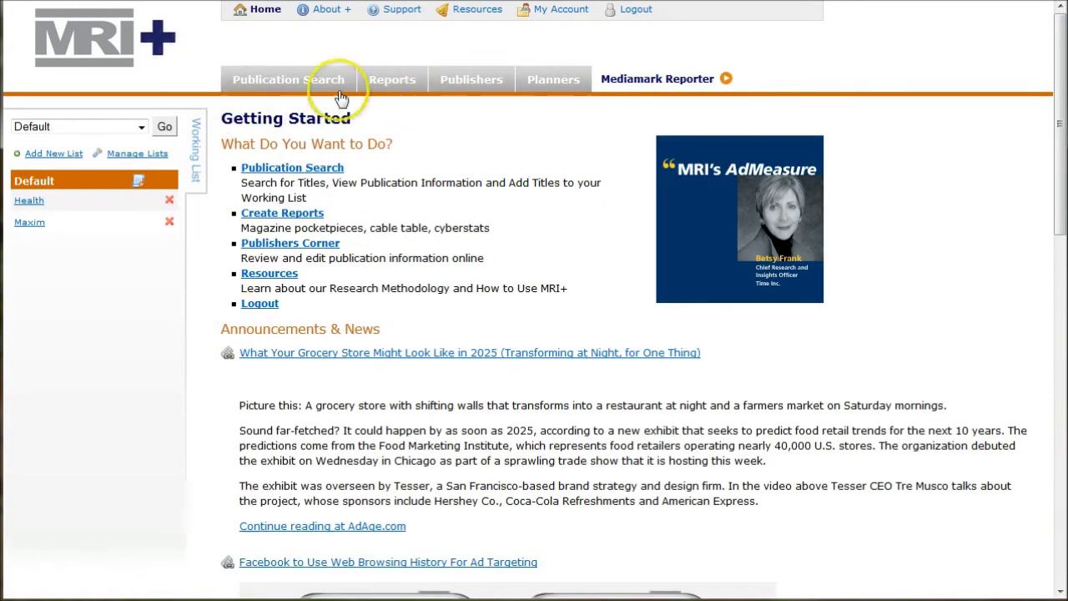
# - In Mediamark Reporter's Fall 2012 Product volume, search reports for the keyword 'target'
pyautogui.click(648, 86)
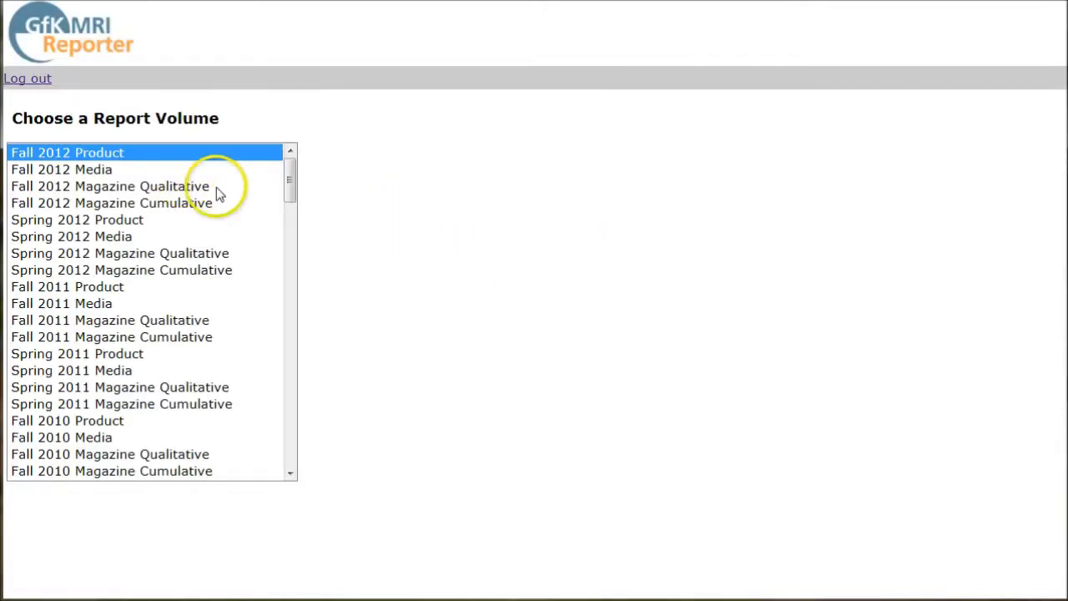
pyautogui.click(111, 156)
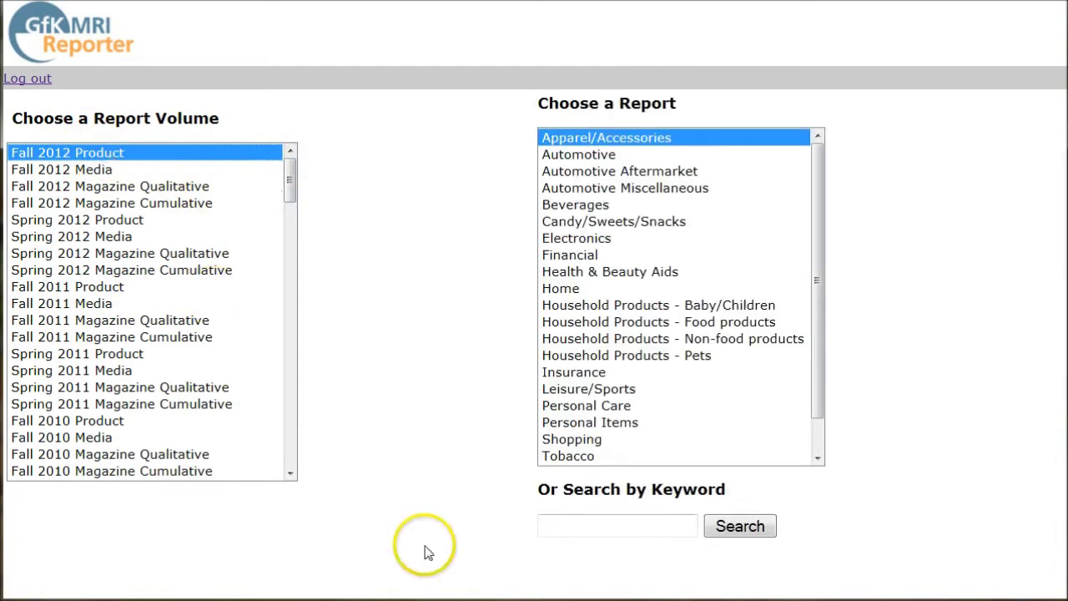
pyautogui.click(571, 529)
pyautogui.write('targe')
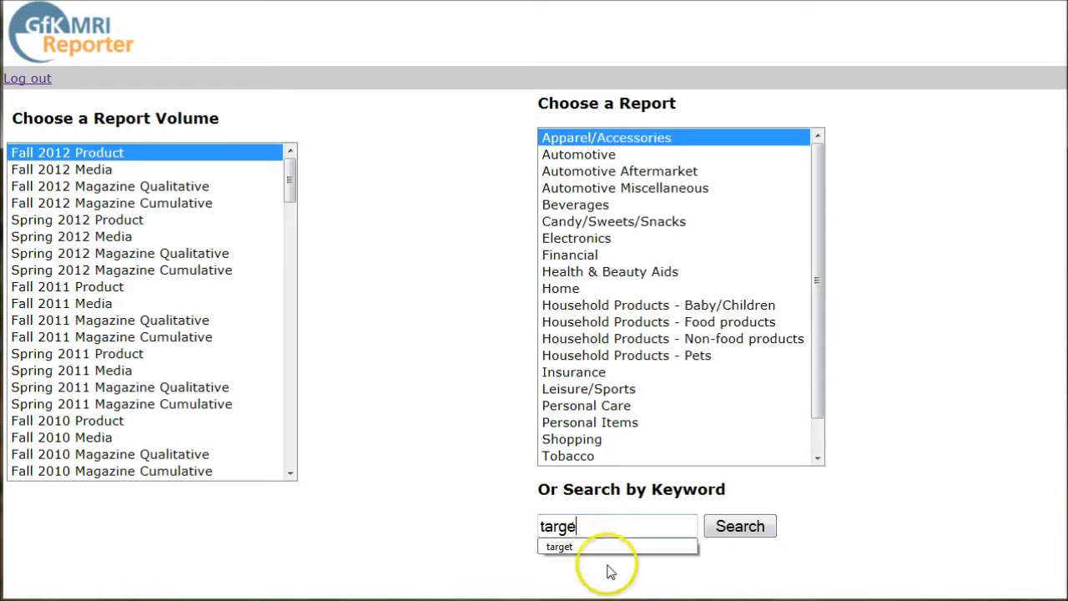
pyautogui.click(603, 546)
pyautogui.click(731, 530)
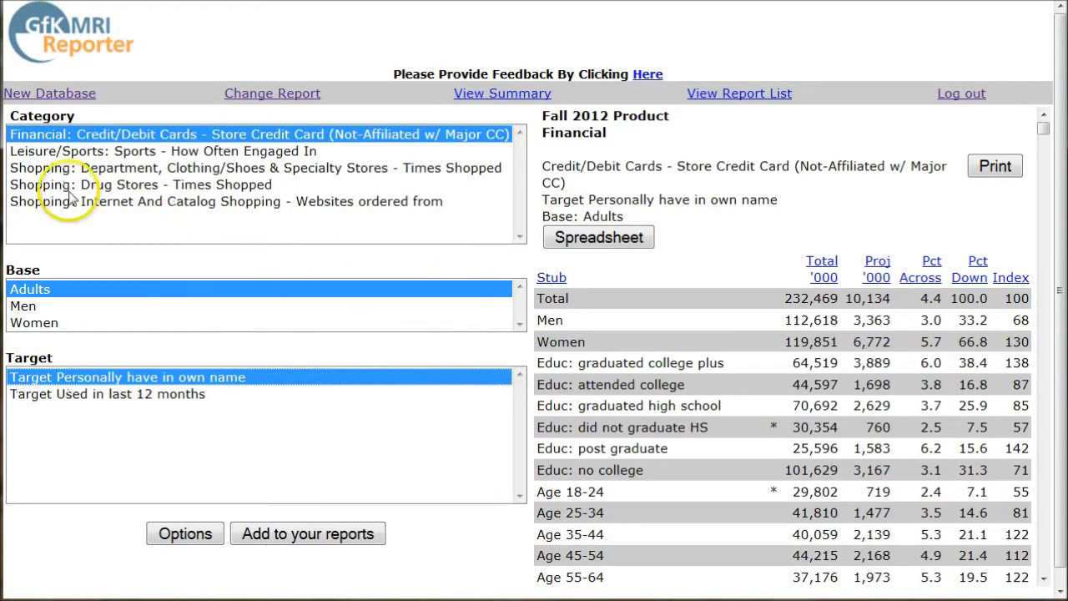
# - Open the Department, Clothing/Shoes & Specialty Stores report and pick 'Target In last 30 days: 3'
pyautogui.click(156, 169)
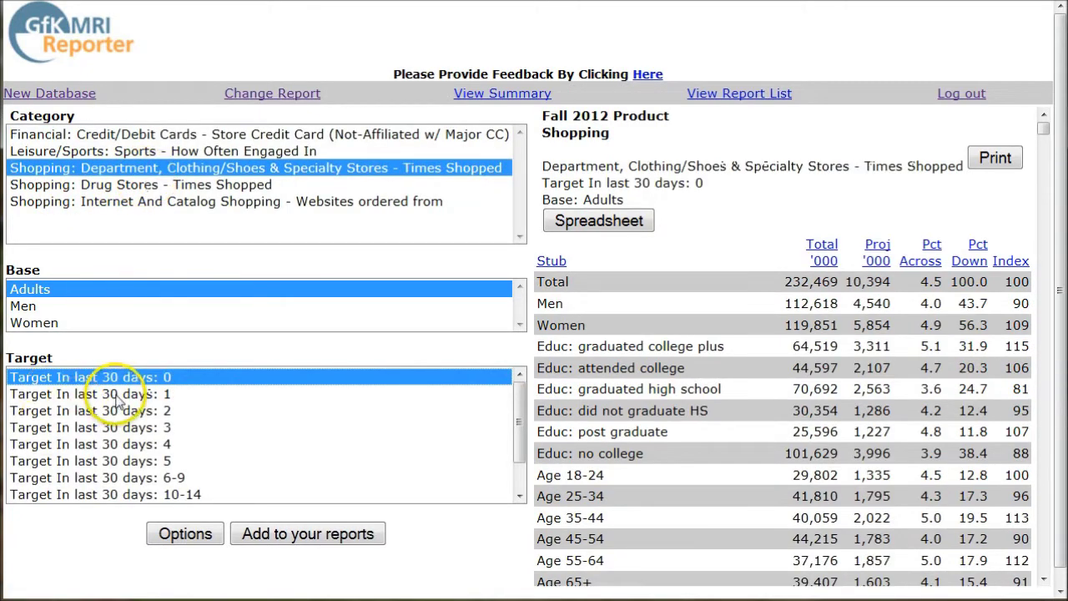
pyautogui.scroll(-1, 96, 422)
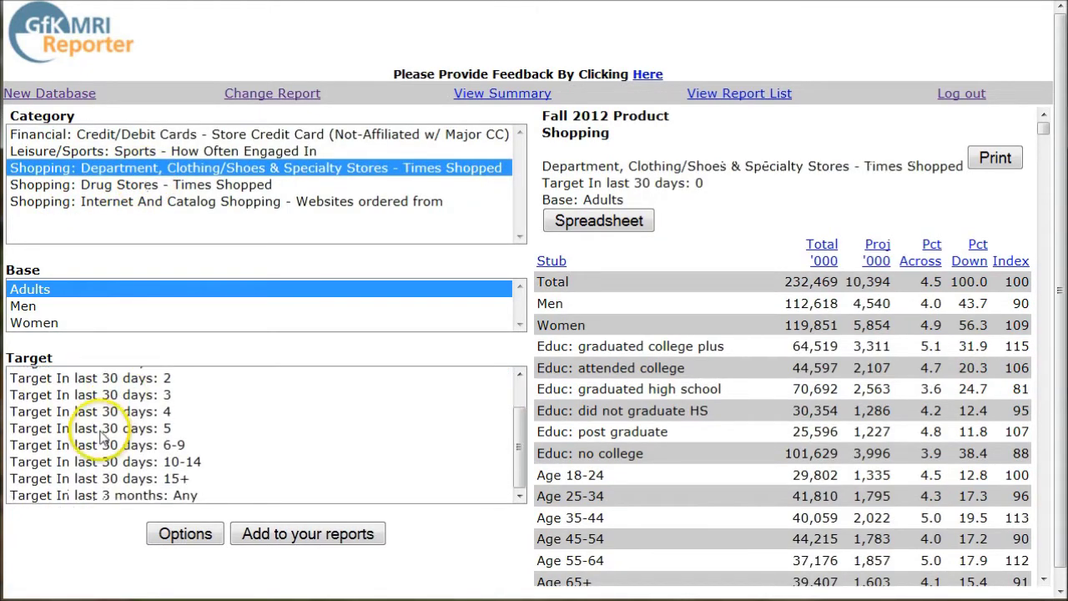
pyautogui.click(130, 397)
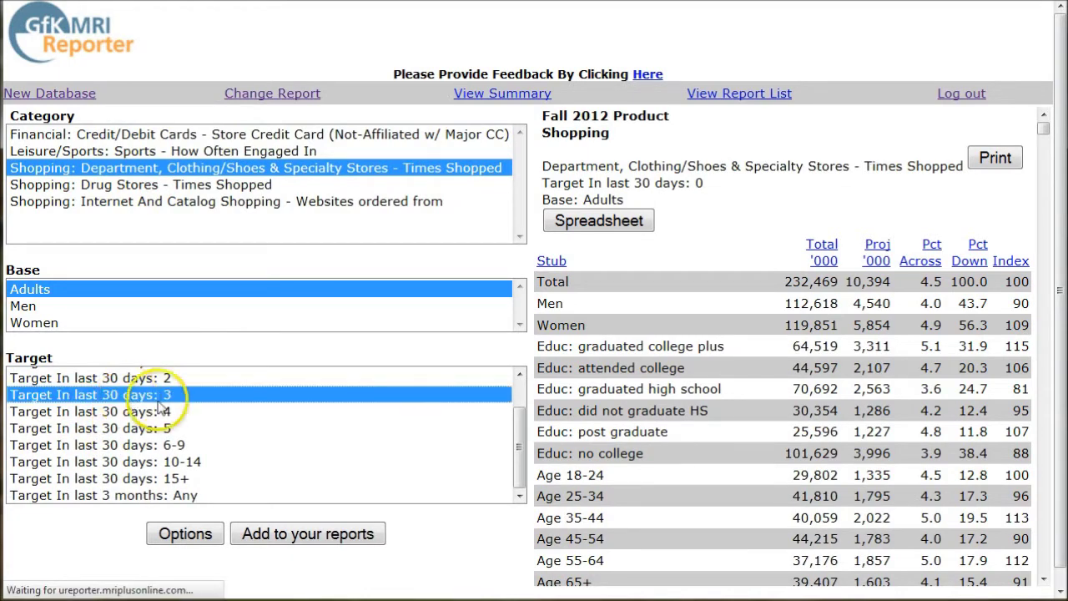
pyautogui.scroll(-3, 729, 269)
pyautogui.scroll(3, 729, 269)
pyautogui.click(728, 290)
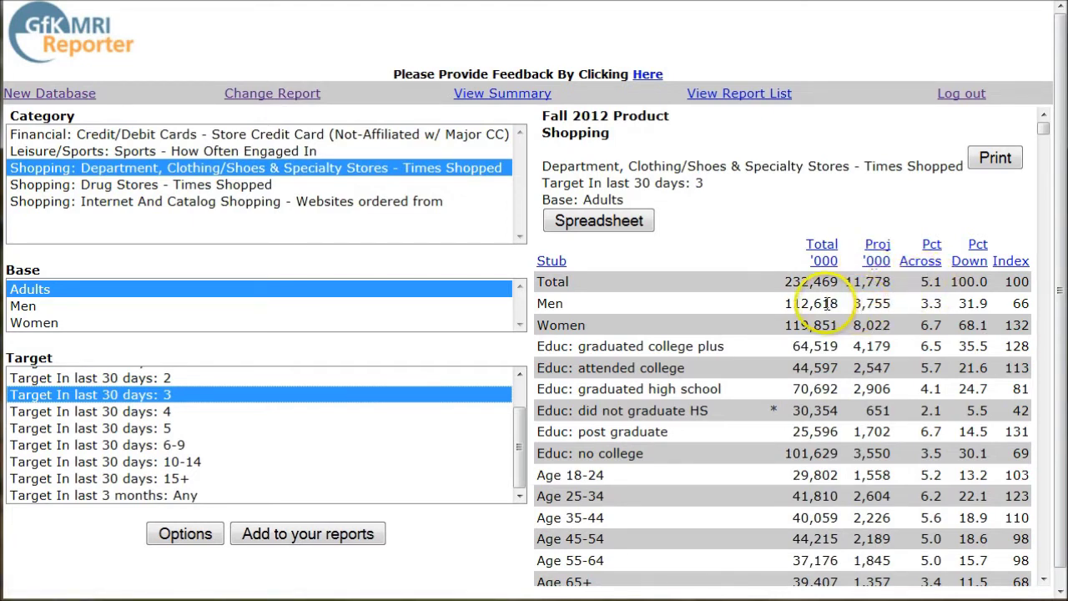
# - Review the Target demographic rows, marking the 22.1 Pct value and the 25-34 age label
pyautogui.scroll(-3, 828, 310)
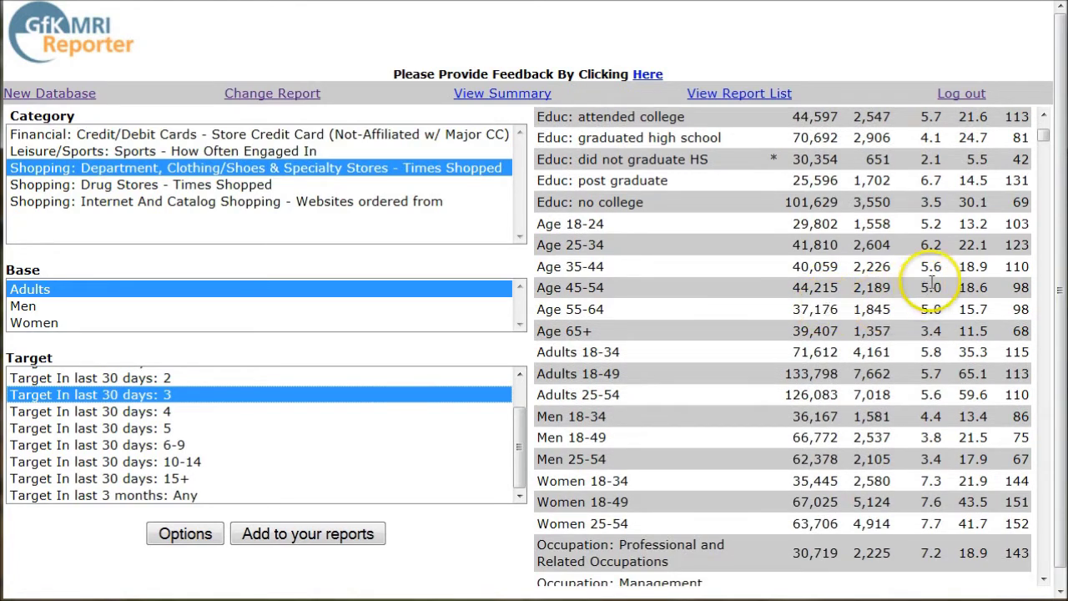
pyautogui.scroll(4, 931, 283)
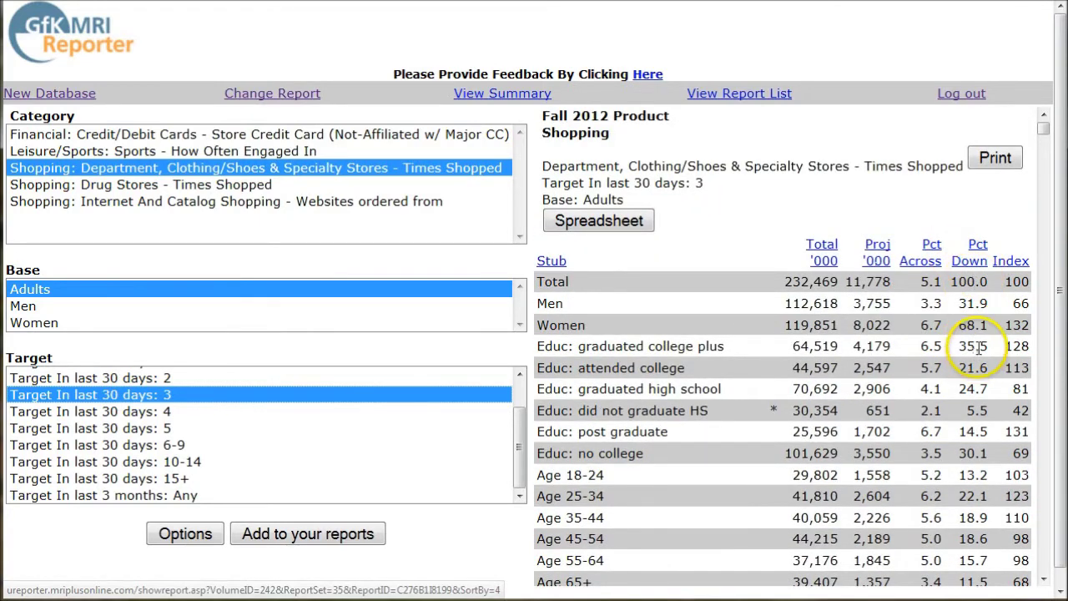
pyautogui.scroll(-2, 974, 334)
pyautogui.scroll(1, 967, 367)
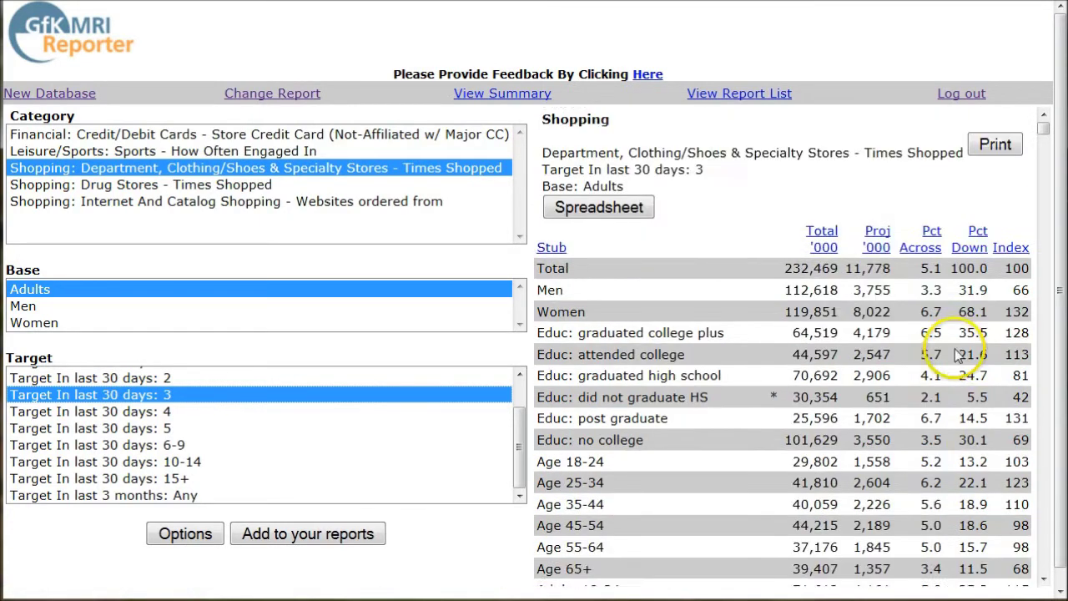
pyautogui.scroll(1, 957, 355)
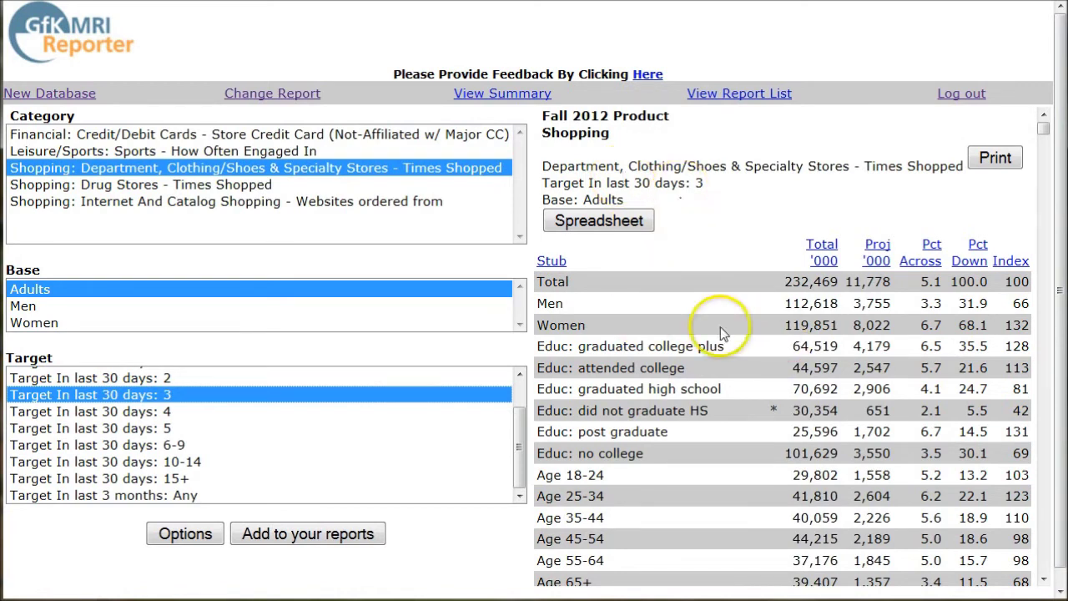
pyautogui.scroll(-3, 942, 415)
pyautogui.doubleClick(967, 370)
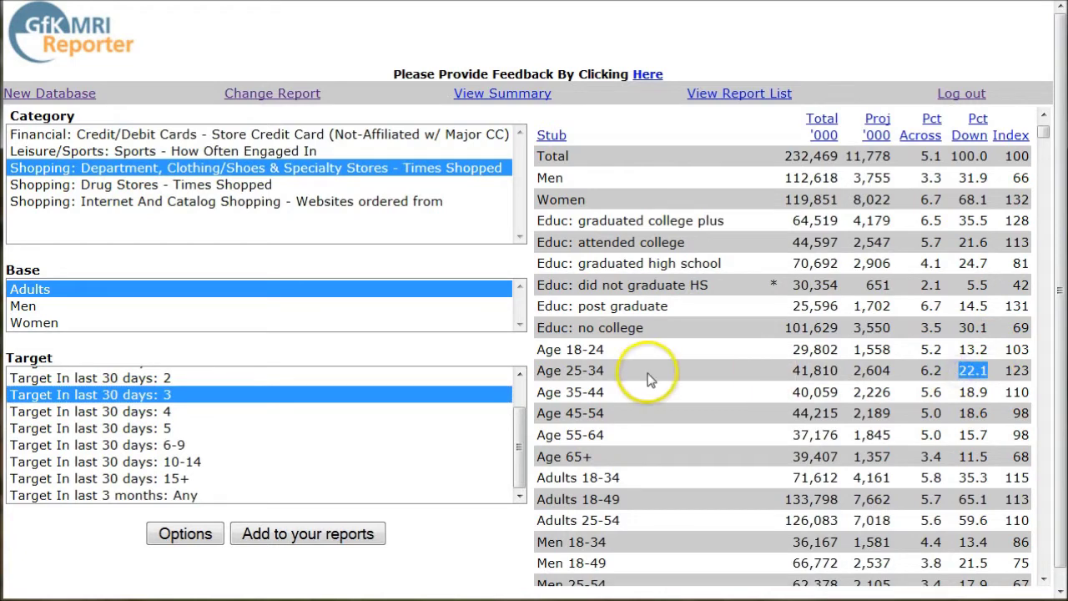
pyautogui.moveTo(625, 370); pyautogui.dragTo(533, 380)
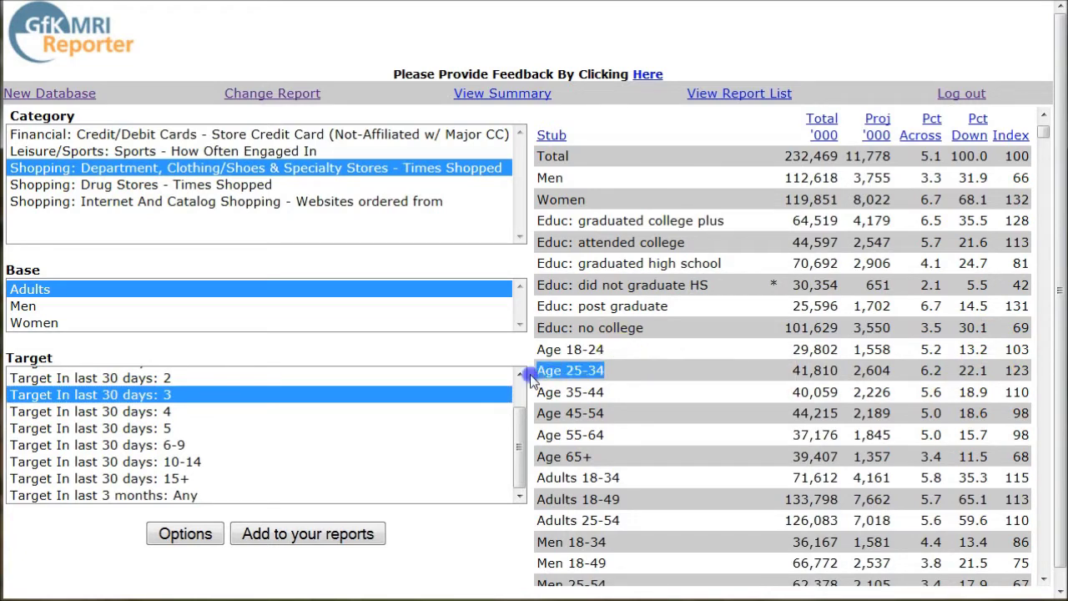
# - Clear the marked text and go to the Census State & County QuickFacts site
pyautogui.click(690, 362)
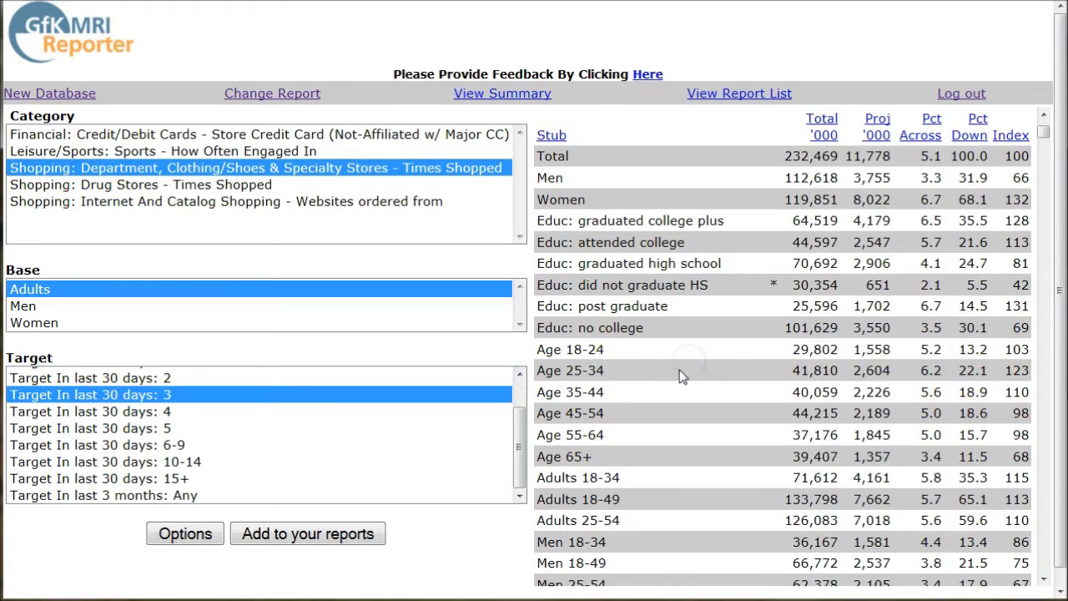
pyautogui.scroll(-3, 686, 359)
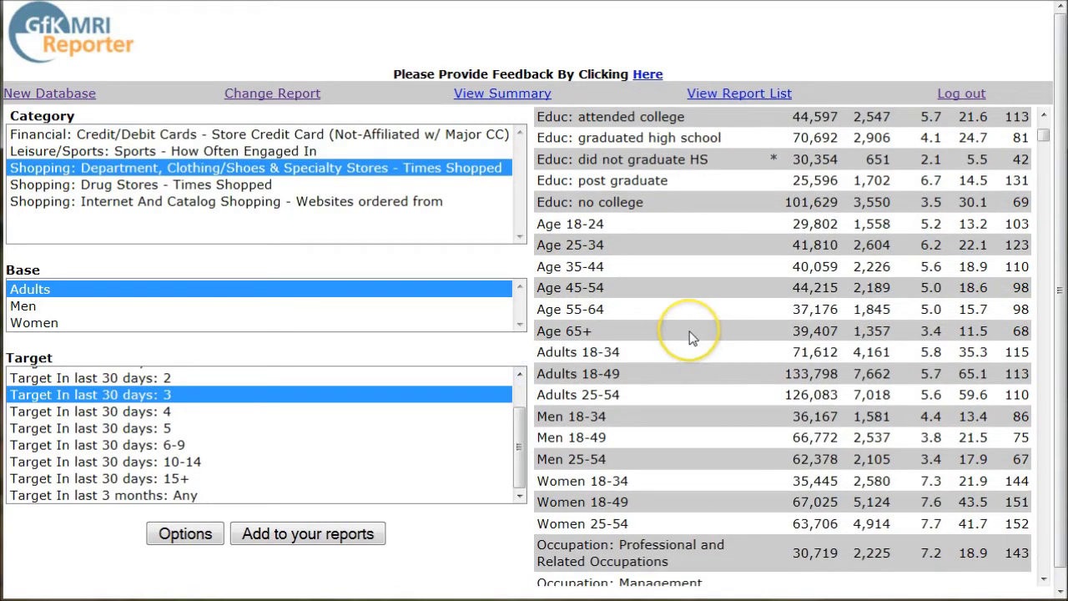
pyautogui.click(705, 351)
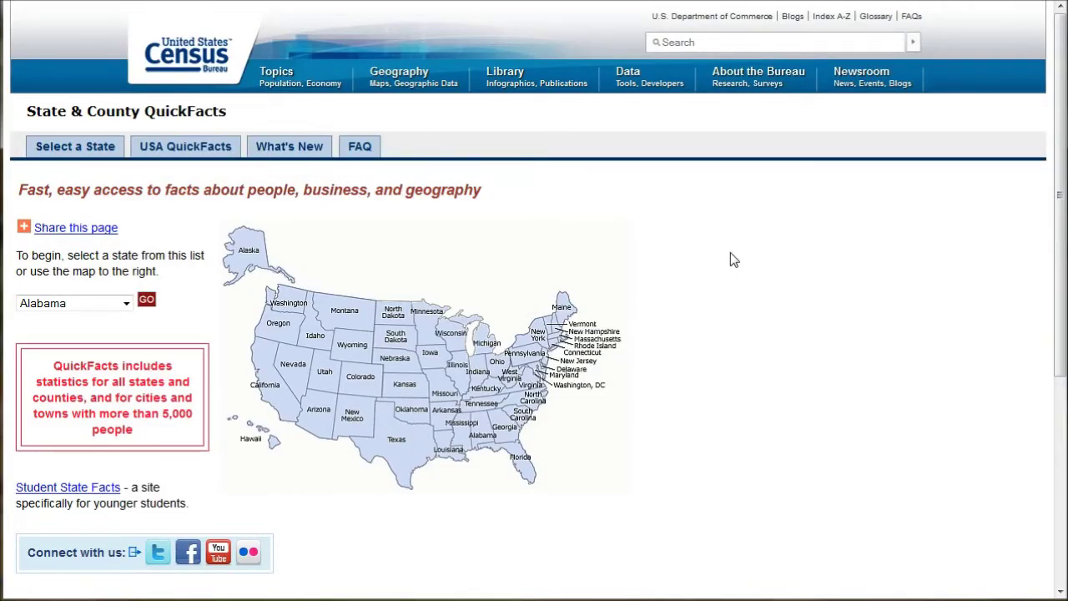
# - Choose Ohio, then Athens (city) from the Ohio cities list, and load its QuickFacts profile
pyautogui.click(496, 364)
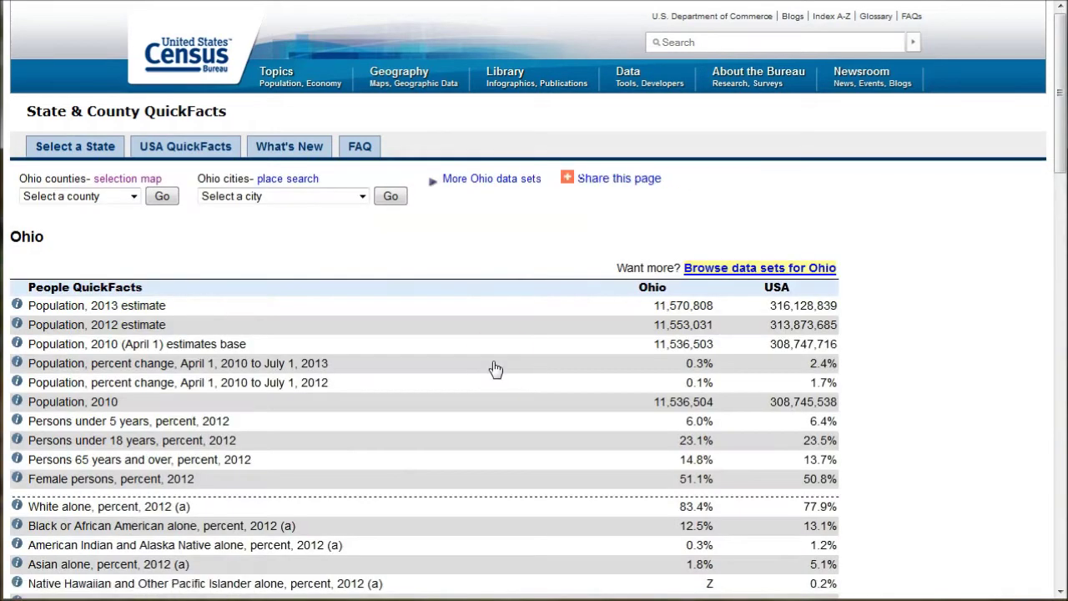
pyautogui.click(127, 199)
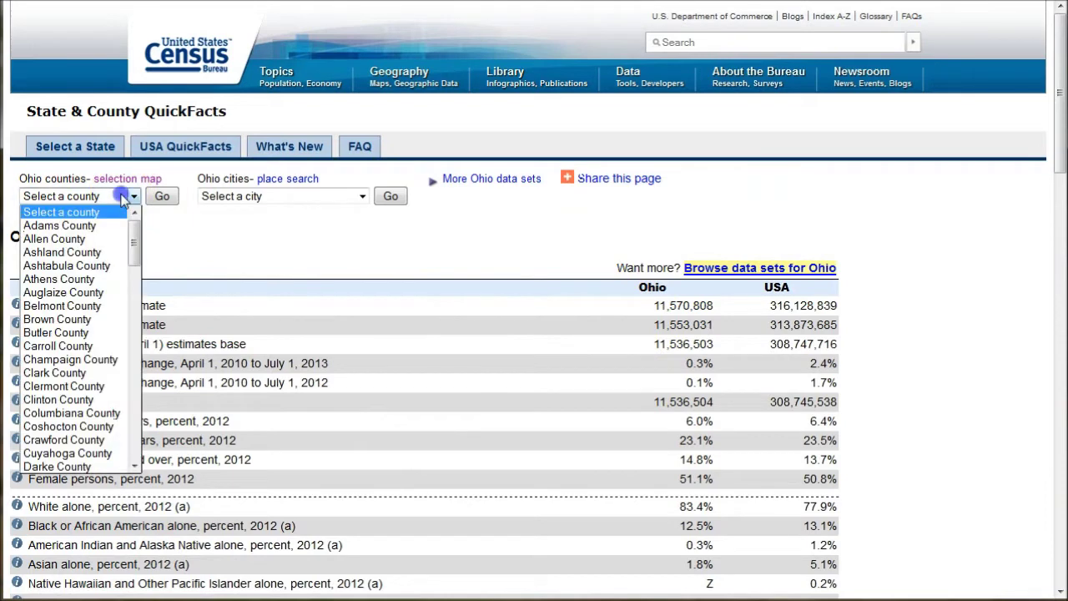
pyautogui.click(241, 200)
pyautogui.click(241, 200)
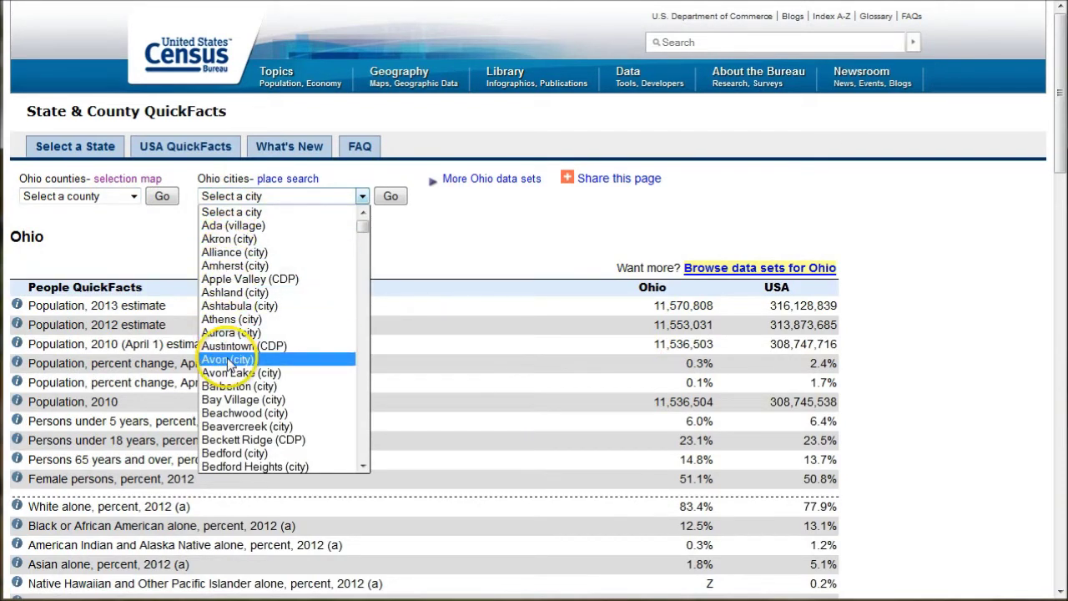
pyautogui.click(233, 318)
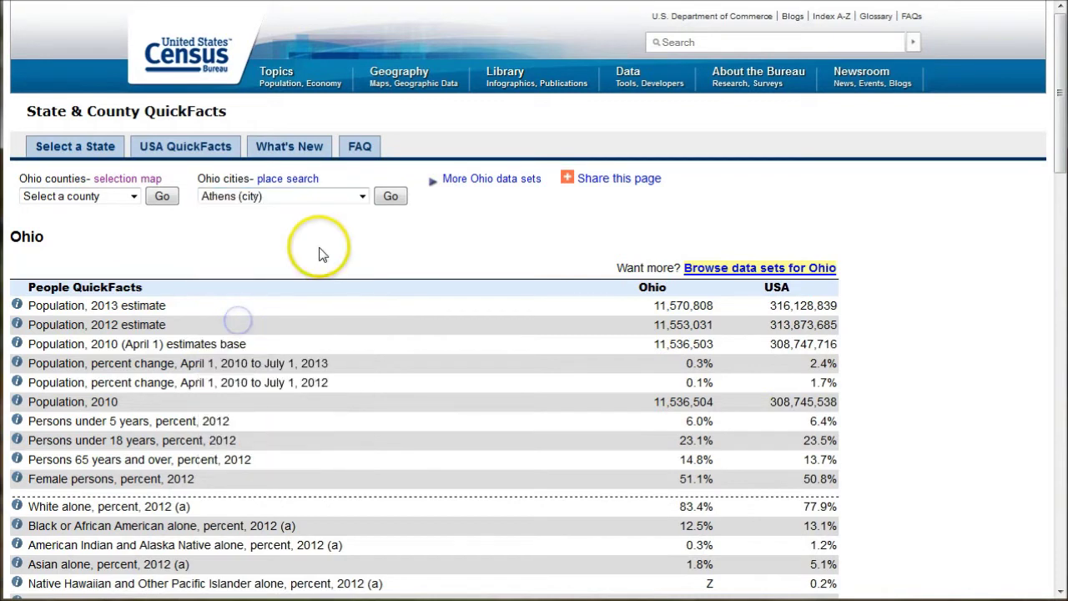
pyautogui.click(391, 199)
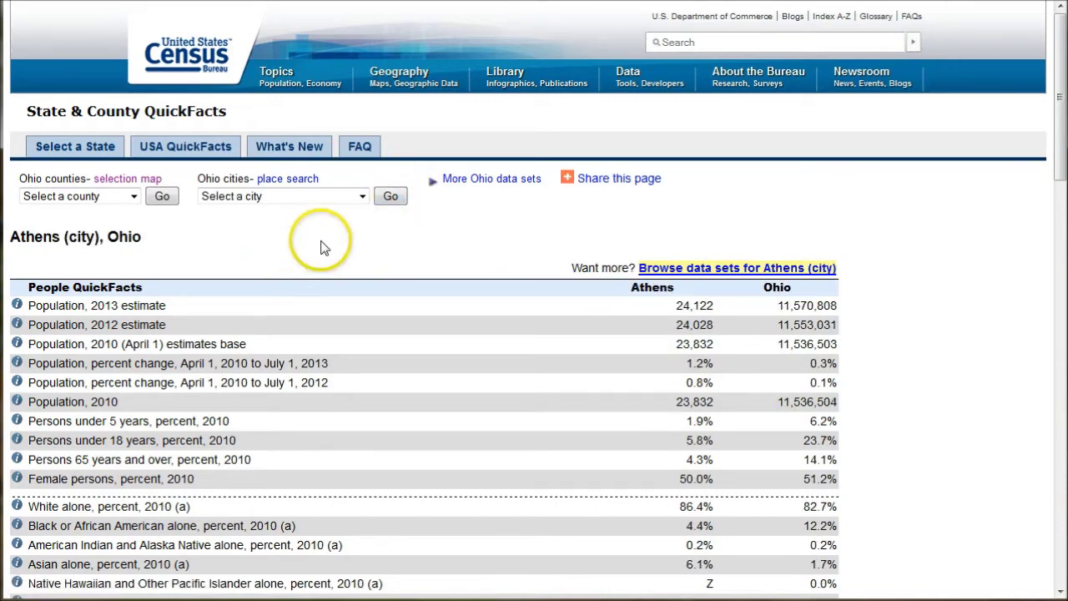
pyautogui.scroll(-2, 320, 241)
pyautogui.scroll(-3, 324, 312)
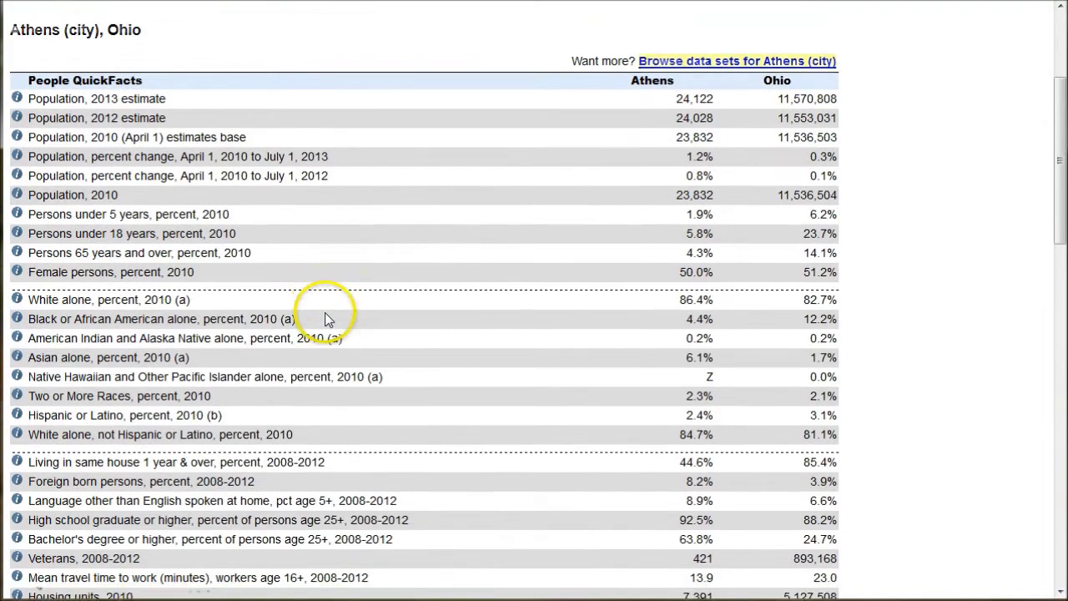
pyautogui.scroll(-3, 327, 318)
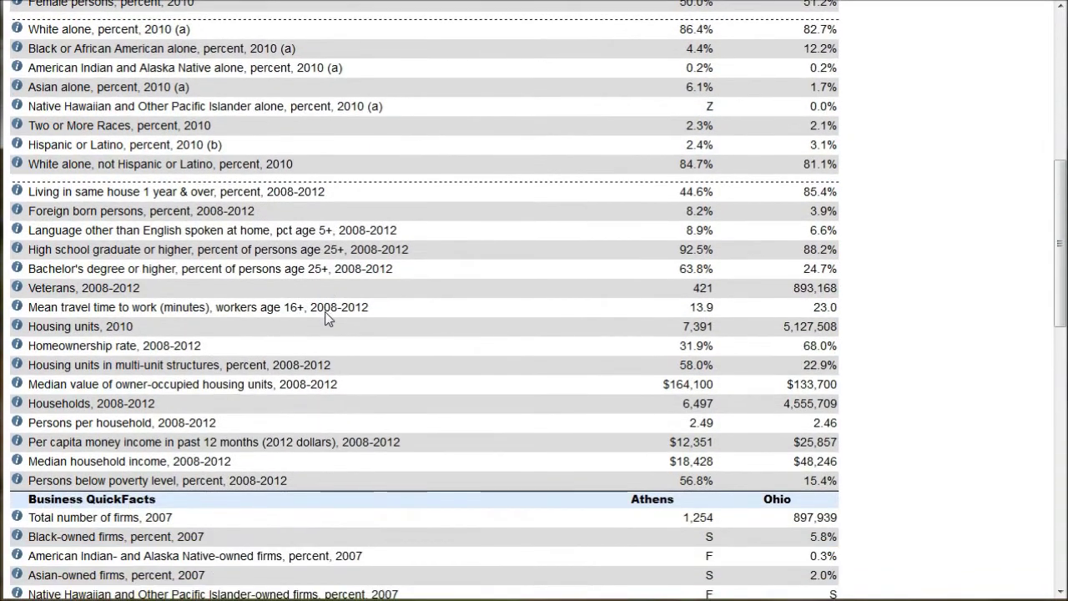
pyautogui.scroll(5, 327, 318)
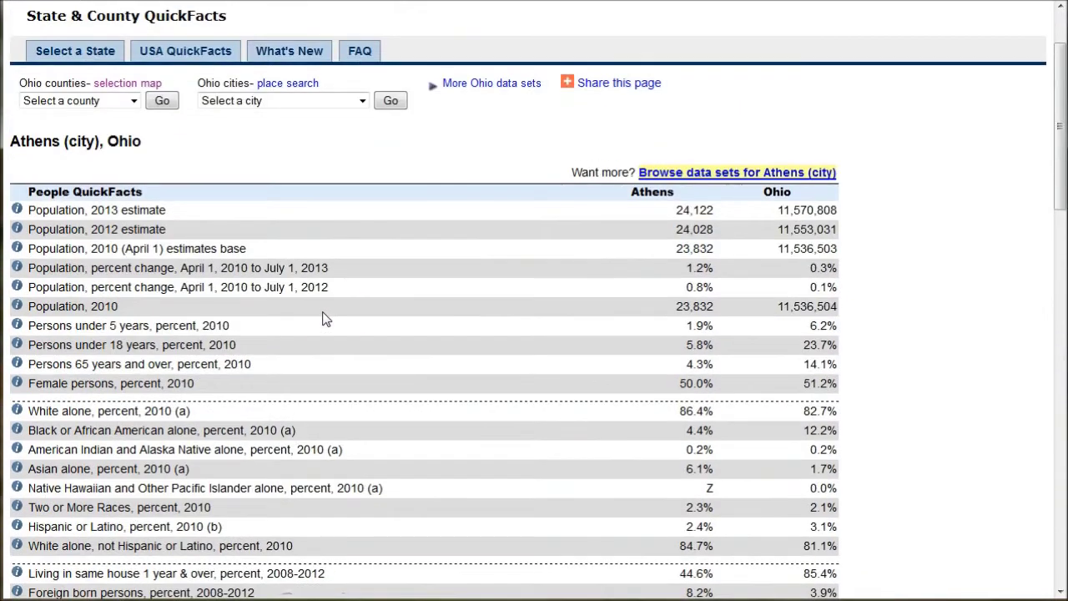
# - Browse Athens (city) data sets and open the ACS Demographic and Housing Estimates table
pyautogui.click(729, 175)
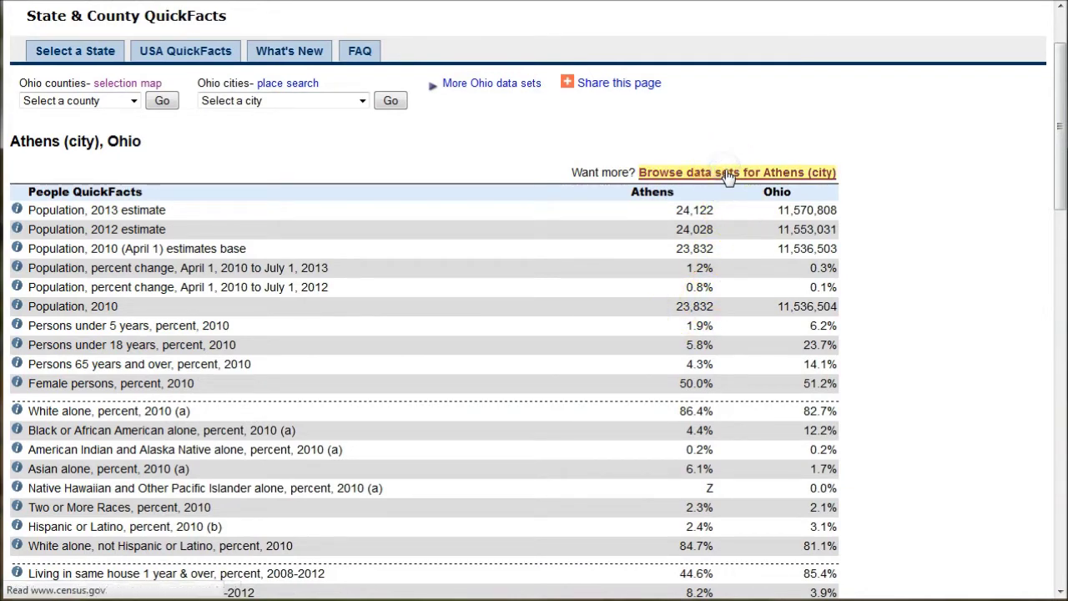
pyautogui.scroll(-1, 322, 281)
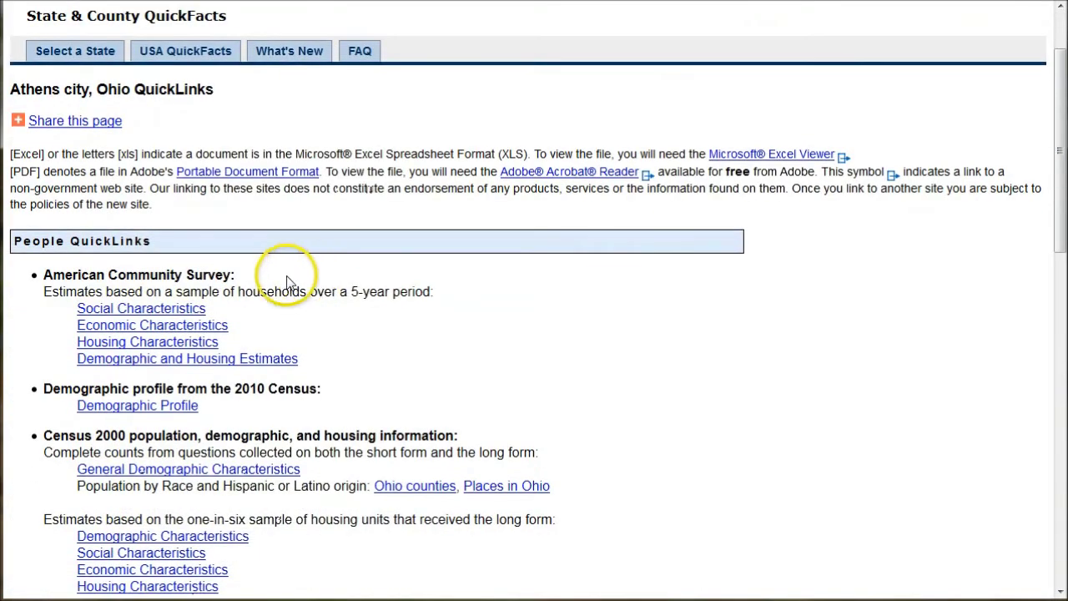
pyautogui.click(136, 360)
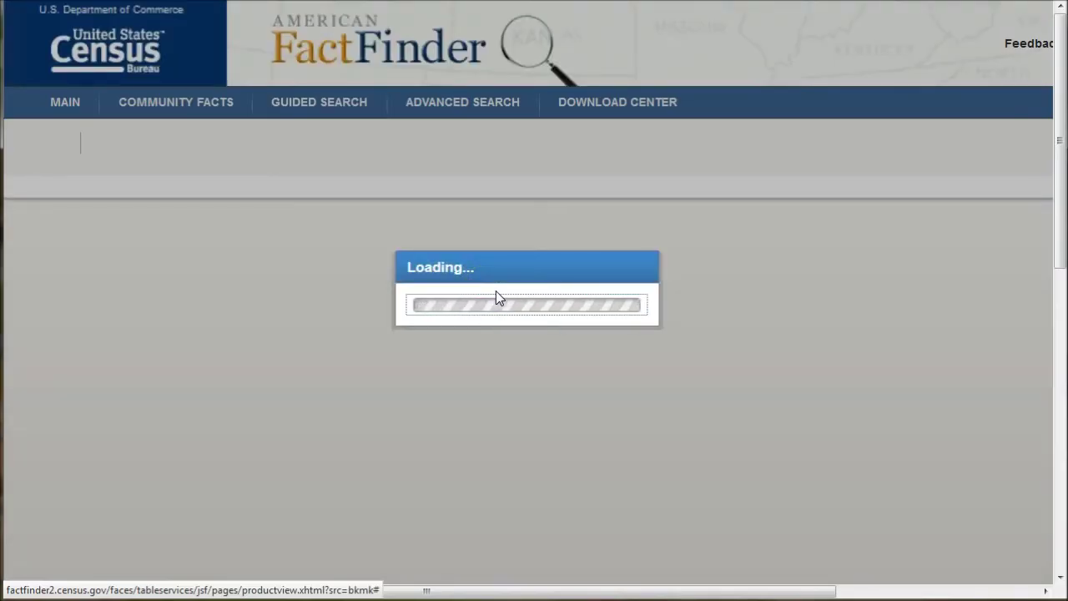
pyautogui.click(495, 265)
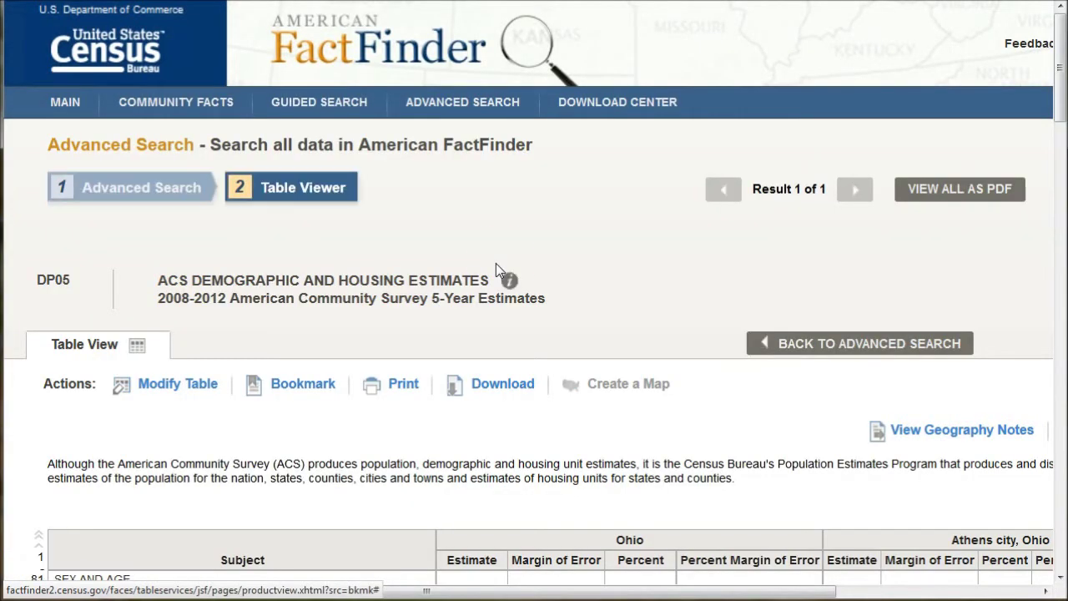
# - Scroll the DP05 table to the age rows: Athens 25-34 at 9.6% versus Ohio 12.3%
pyautogui.scroll(-6, 499, 261)
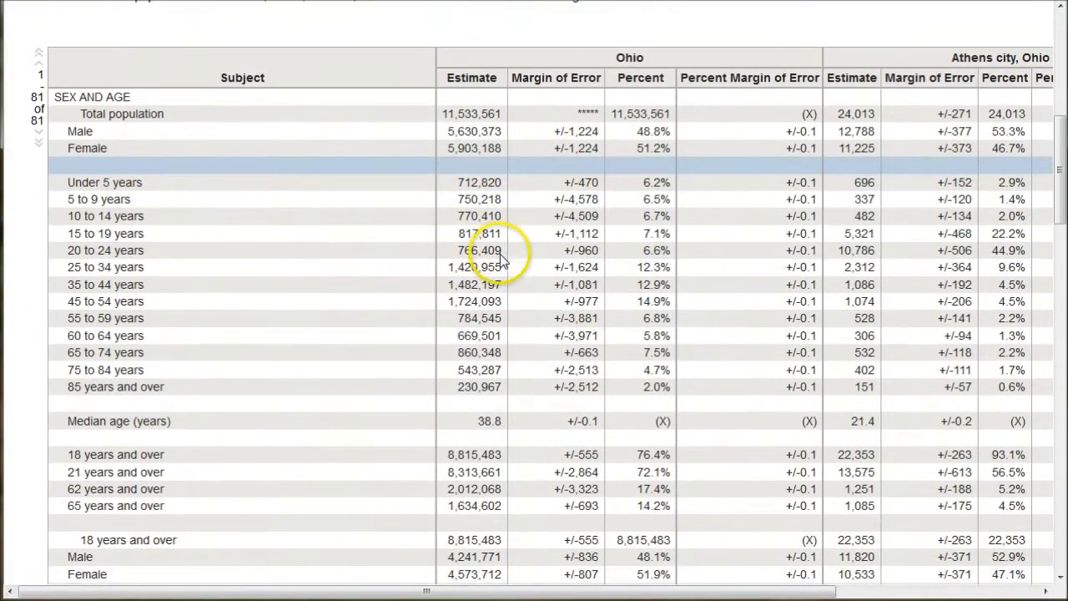
pyautogui.scroll(-3, 201, 276)
pyautogui.scroll(3, 202, 276)
pyautogui.click(201, 276)
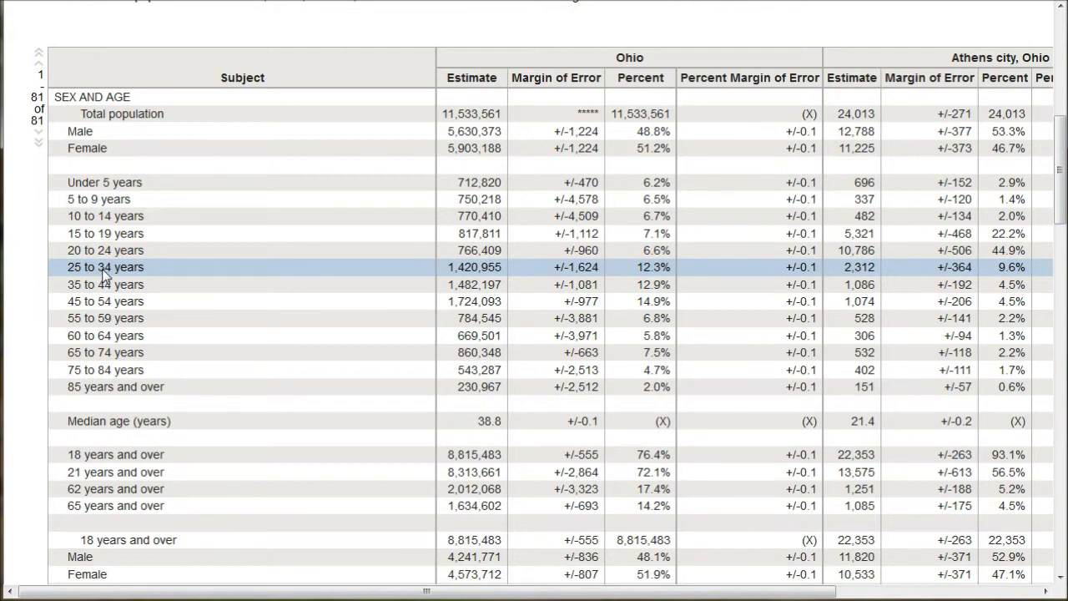
pyautogui.scroll(-3, 105, 276)
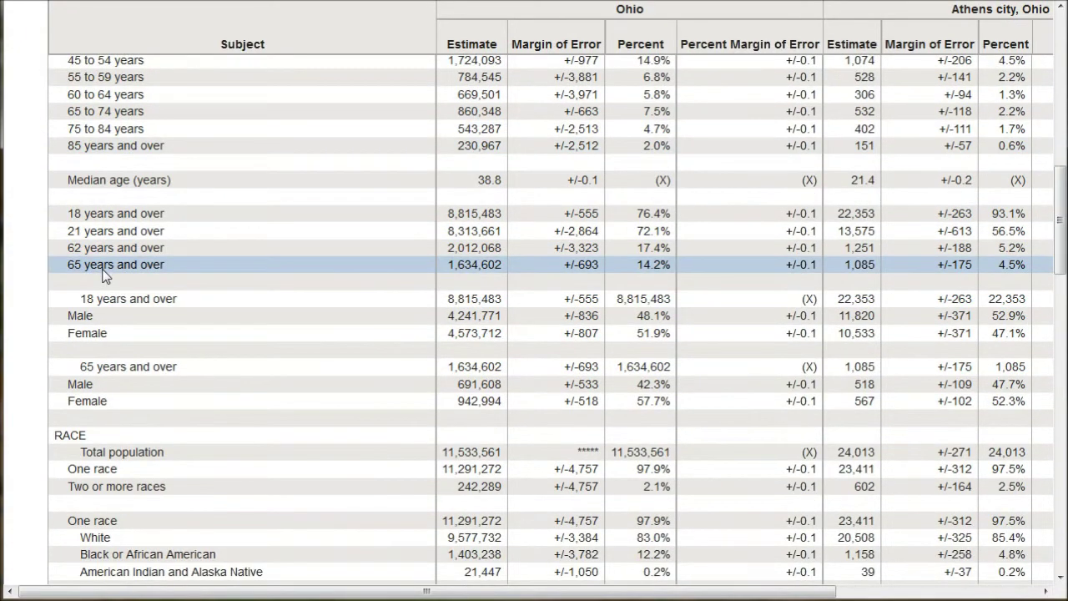
pyautogui.scroll(3, 104, 276)
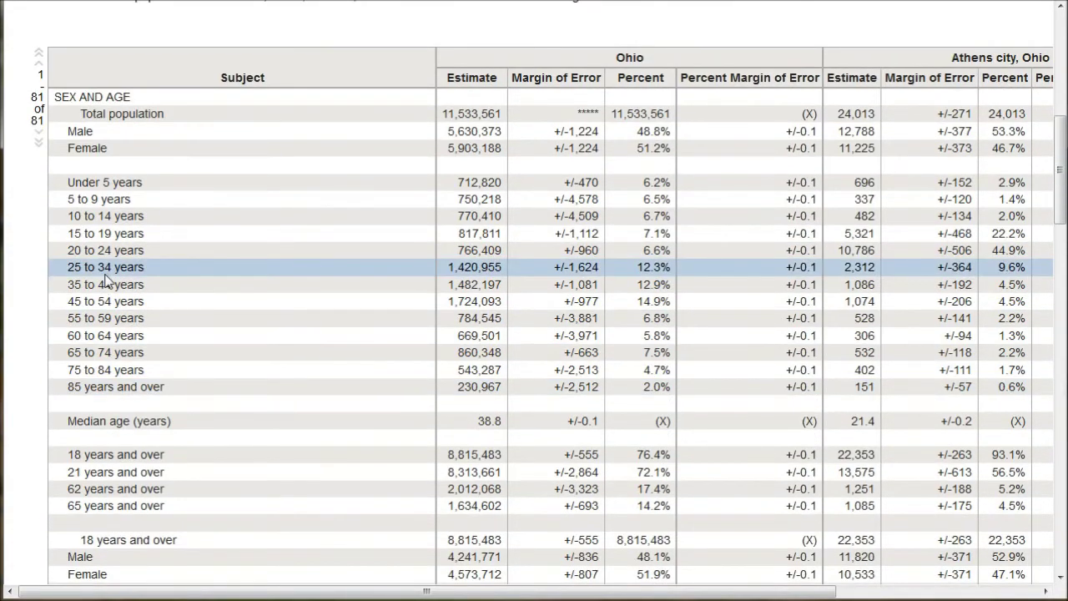